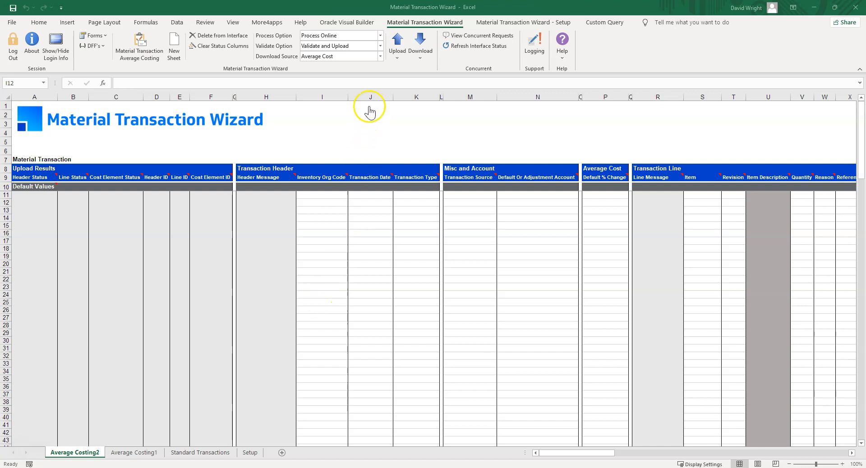
Choose Average Cost as the download source and open the download form
click(380, 60)
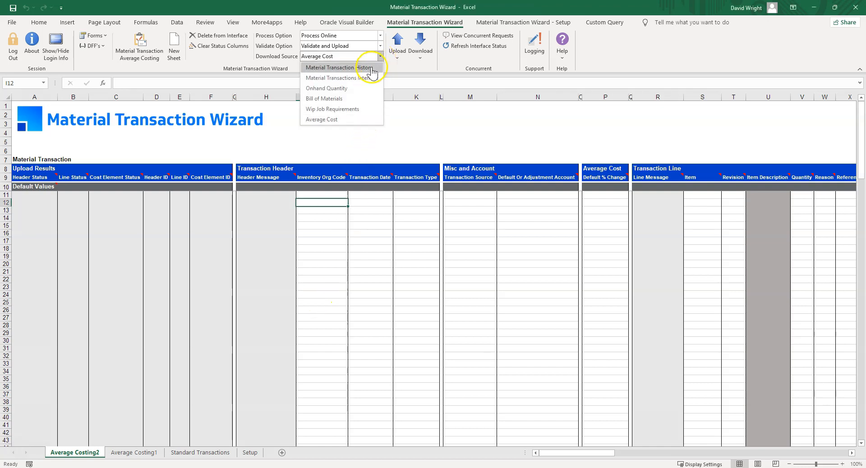
click(358, 120)
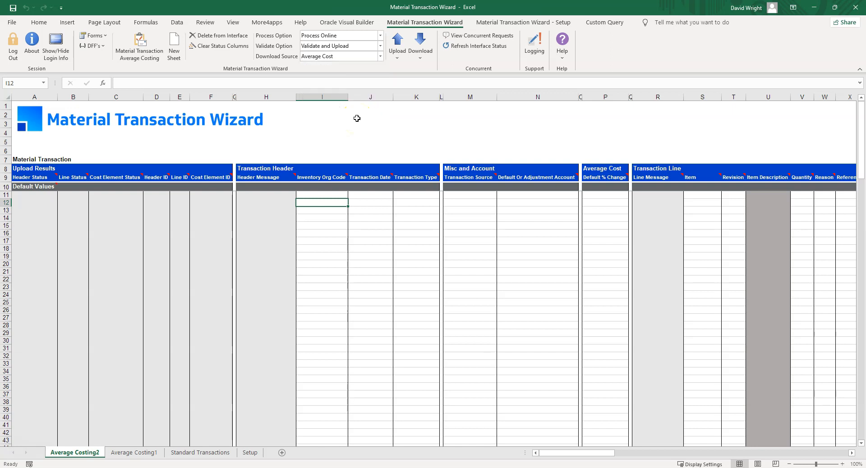
click(420, 49)
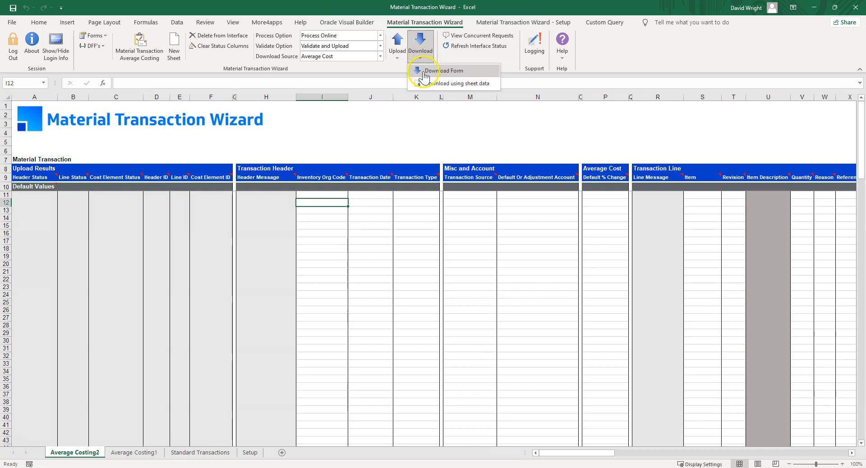
click(423, 70)
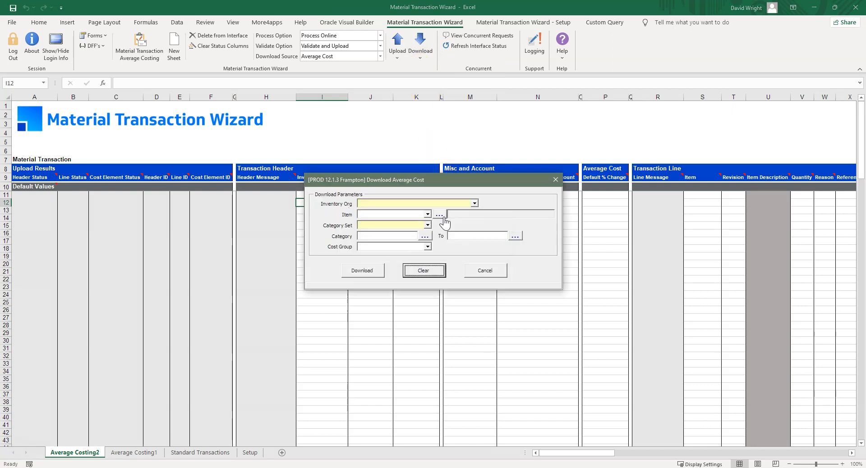
Set the download parameters to inventory org M3 and category set Inv.Items
click(474, 206)
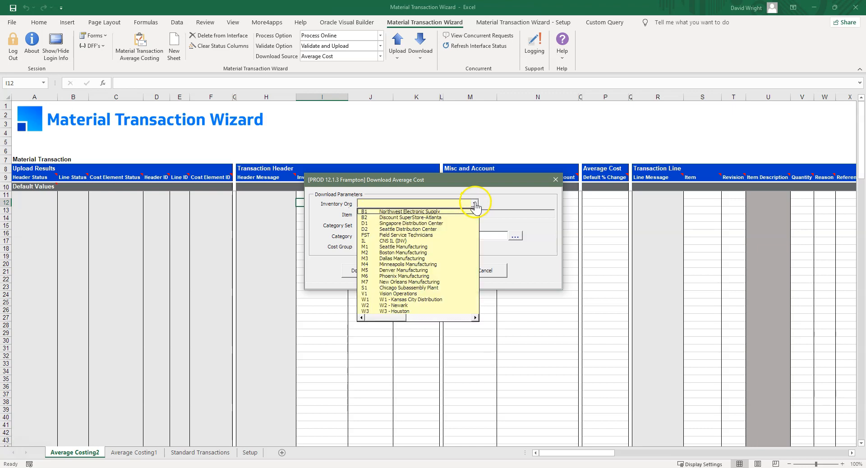
click(430, 258)
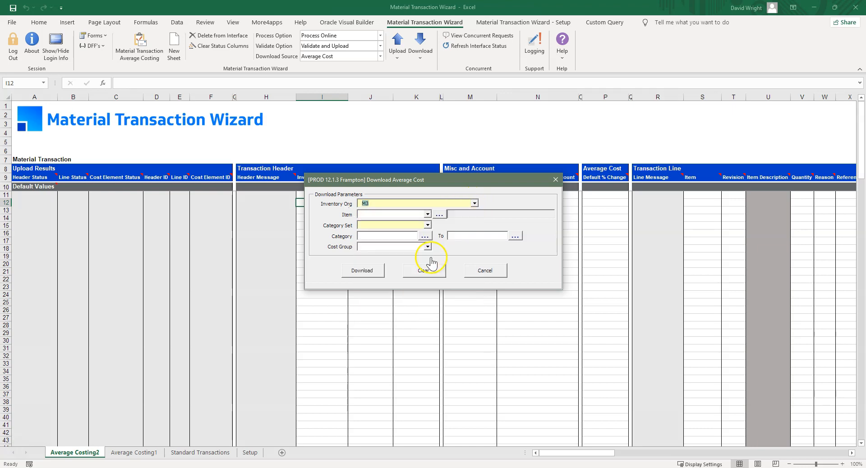
click(427, 225)
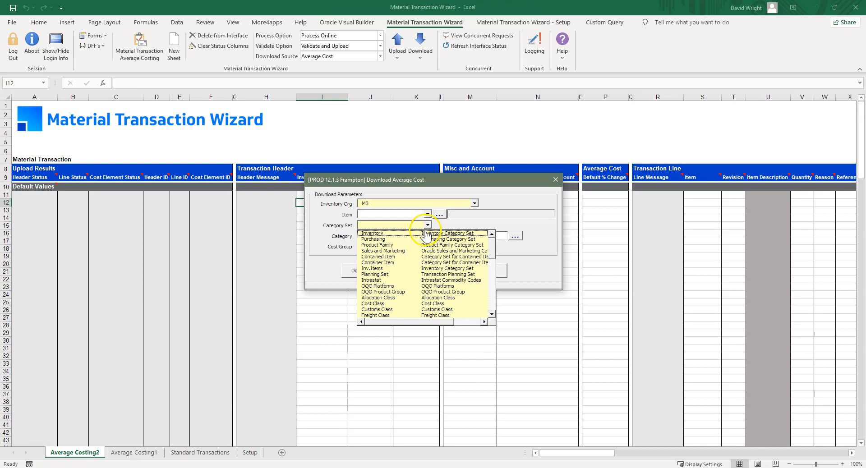
click(419, 269)
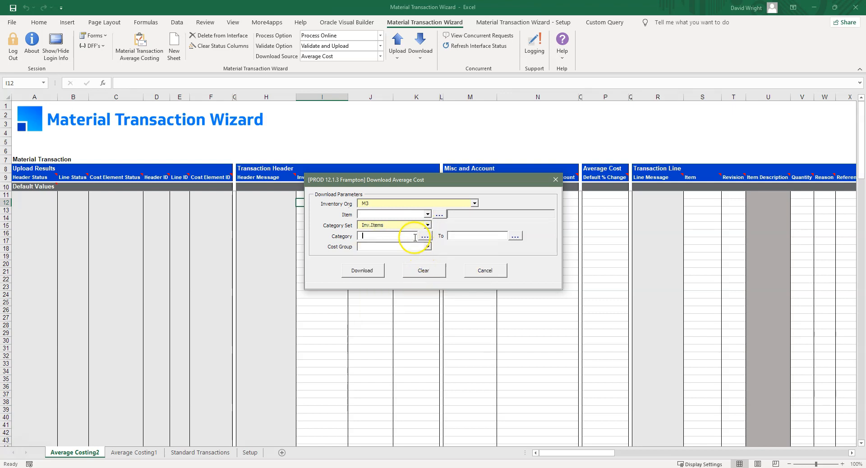
Set the starting category to the COMPUTER.DESKTOP combination, using COMPUTER as the family
click(425, 236)
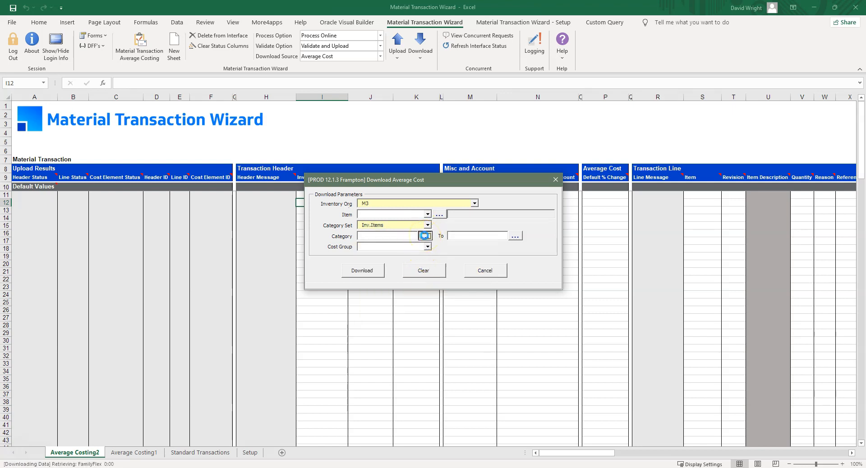
click(467, 222)
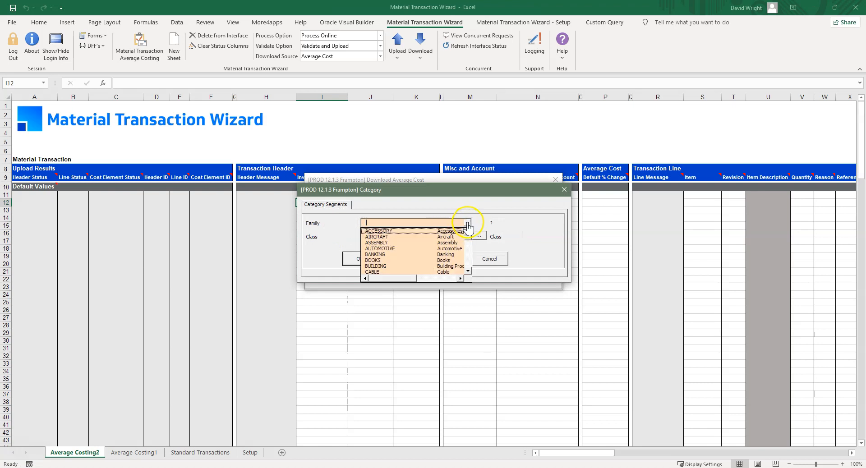
drag(467, 242, 467, 245)
click(460, 248)
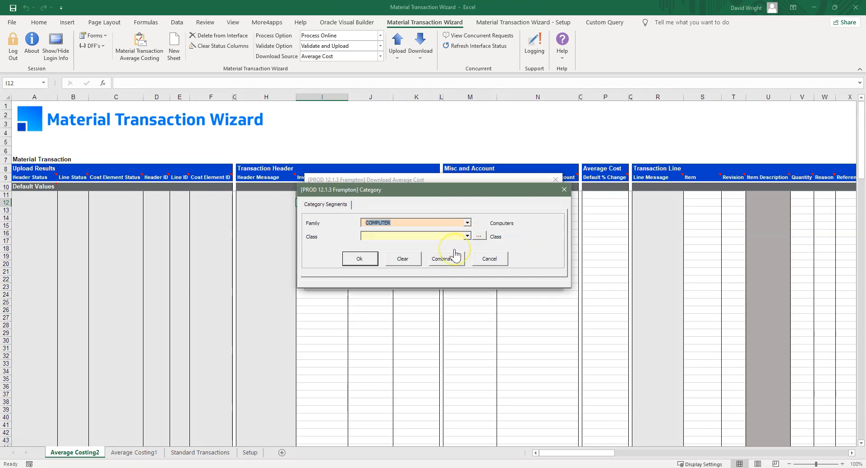
click(454, 236)
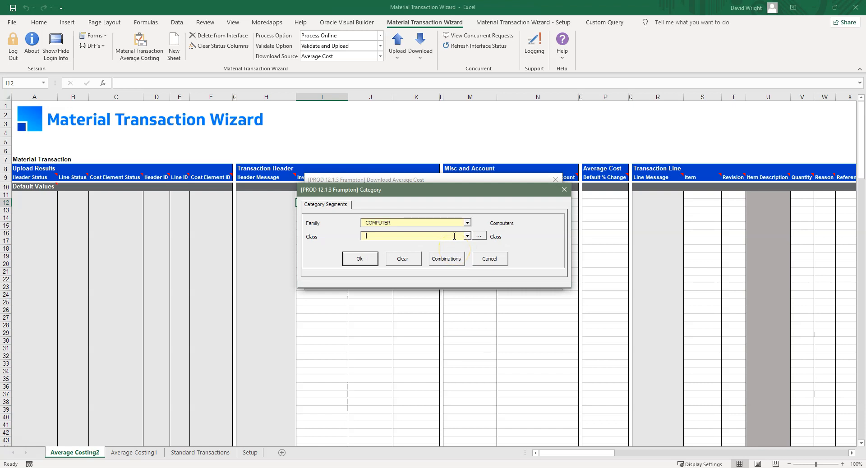
click(446, 260)
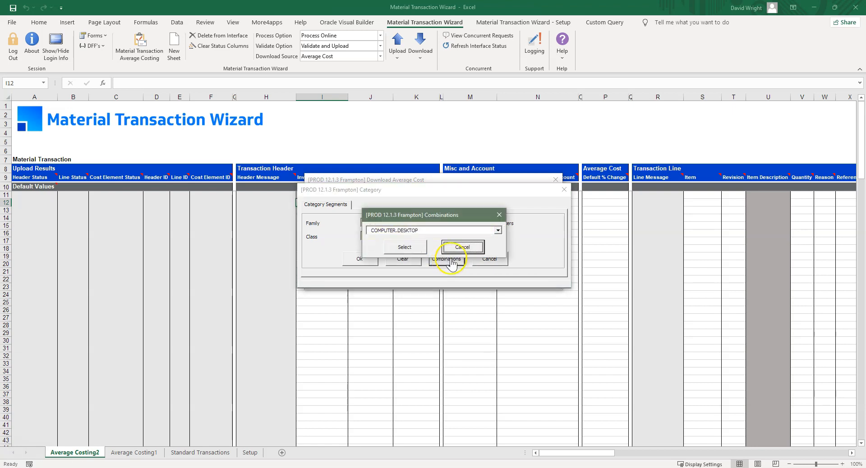
click(498, 230)
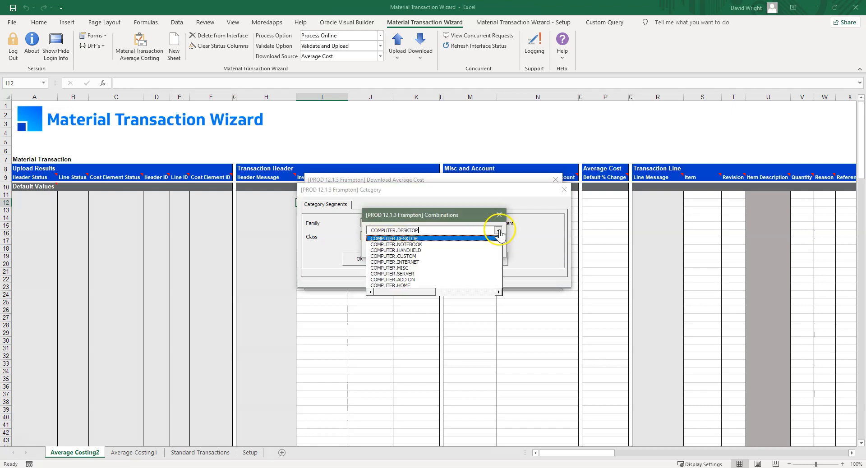
click(441, 238)
click(408, 246)
click(368, 259)
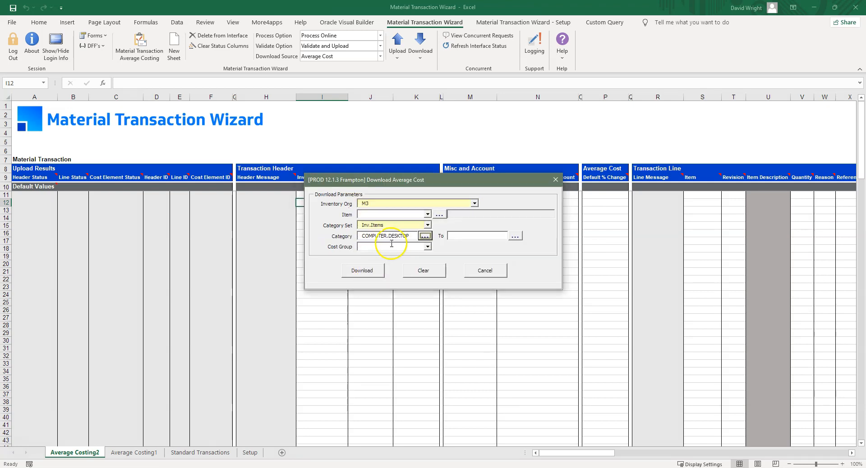
Set the cost group to CG-1327, download the average costs into the sheet and close the download windows
click(427, 246)
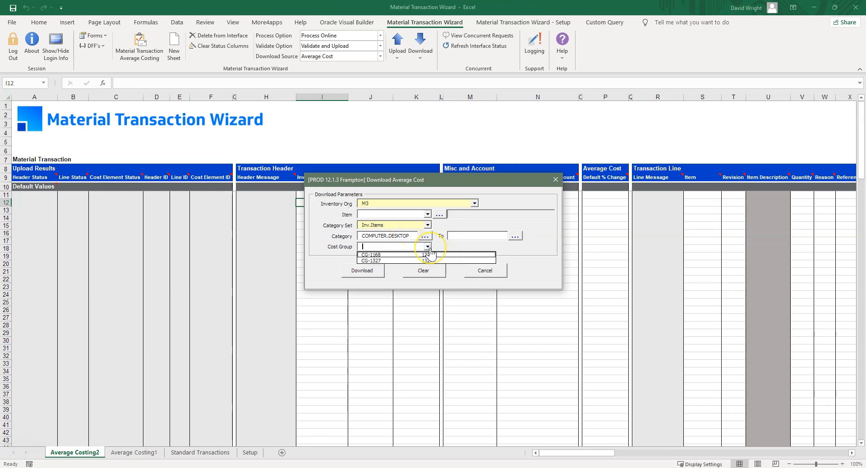
click(436, 261)
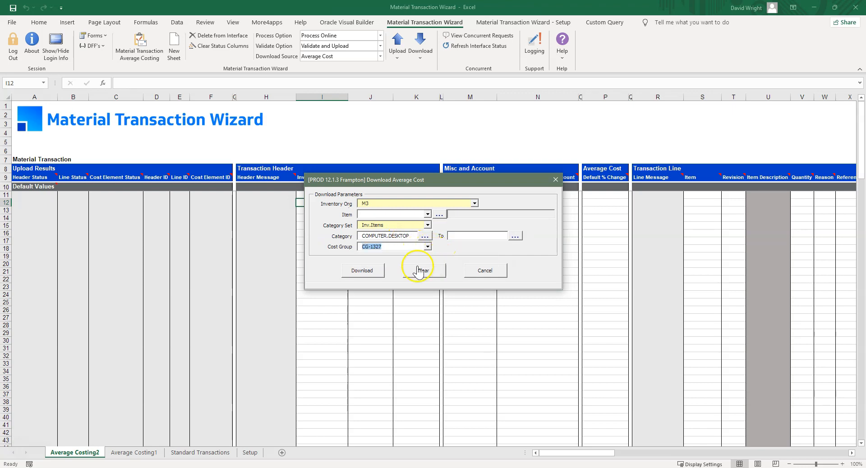
click(371, 271)
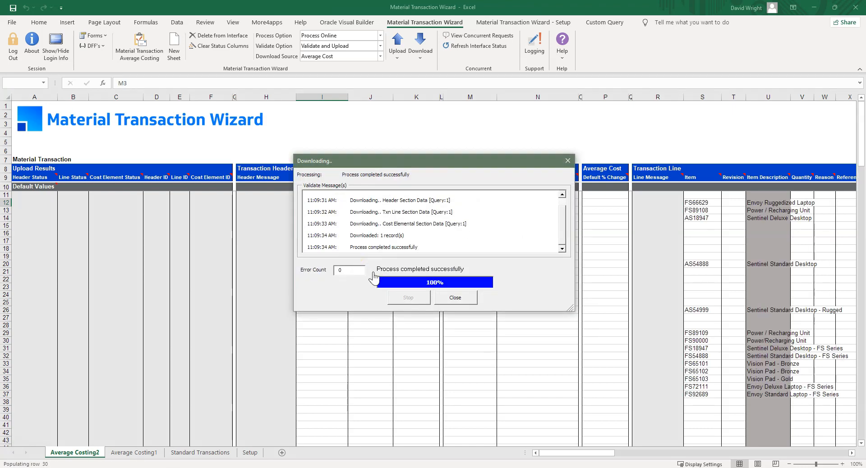
click(455, 297)
click(484, 273)
In row 12's transaction header form, set the transaction date to 29 November 2021 and the type to Average cost update
drag(543, 453, 745, 458)
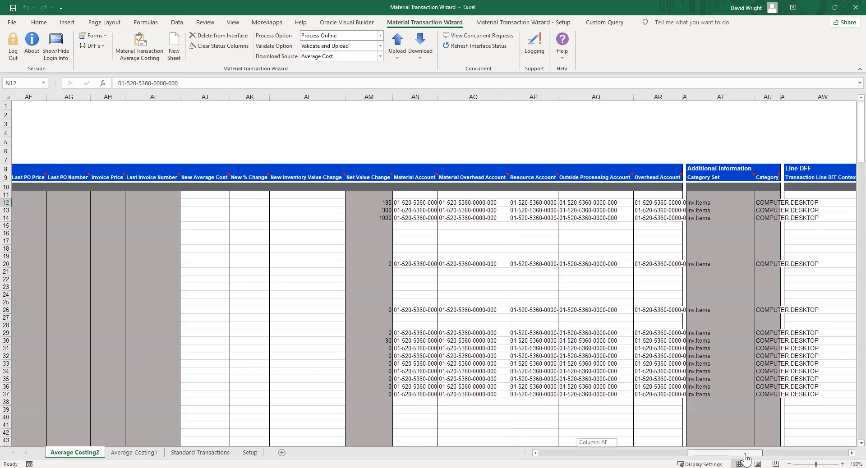
drag(744, 457, 807, 459)
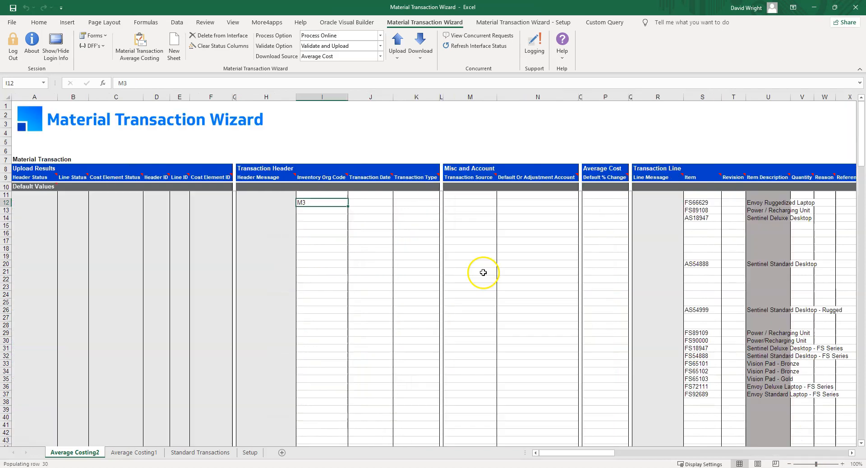
double_click(414, 203)
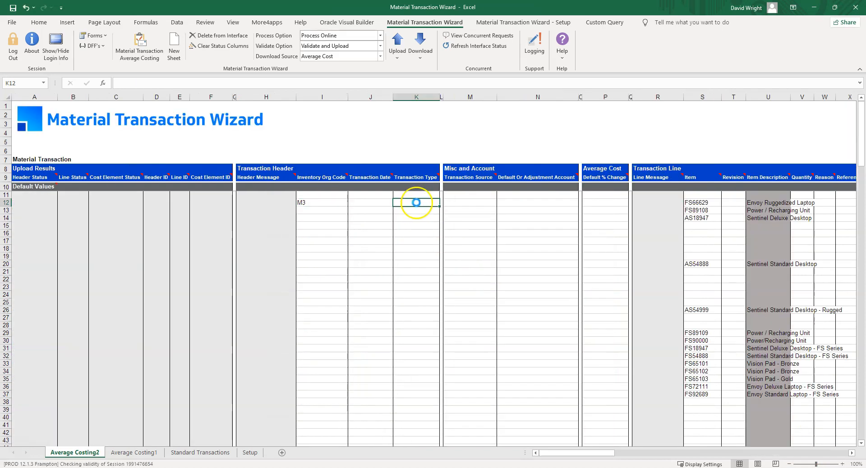
click(475, 209)
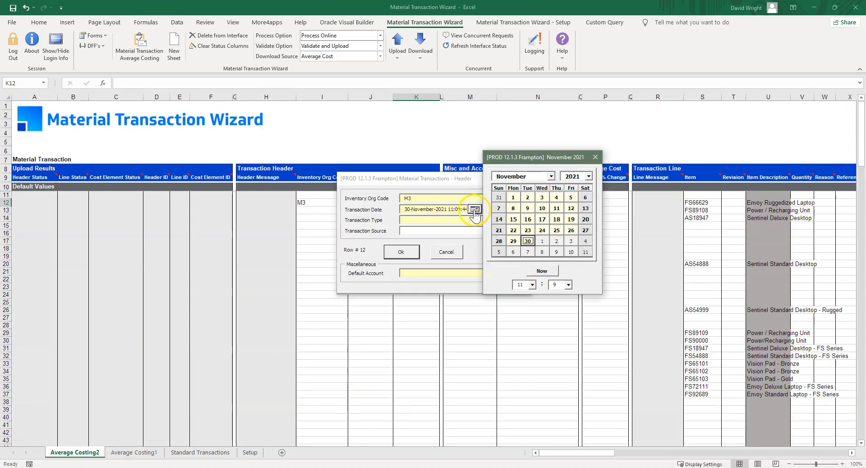
click(513, 240)
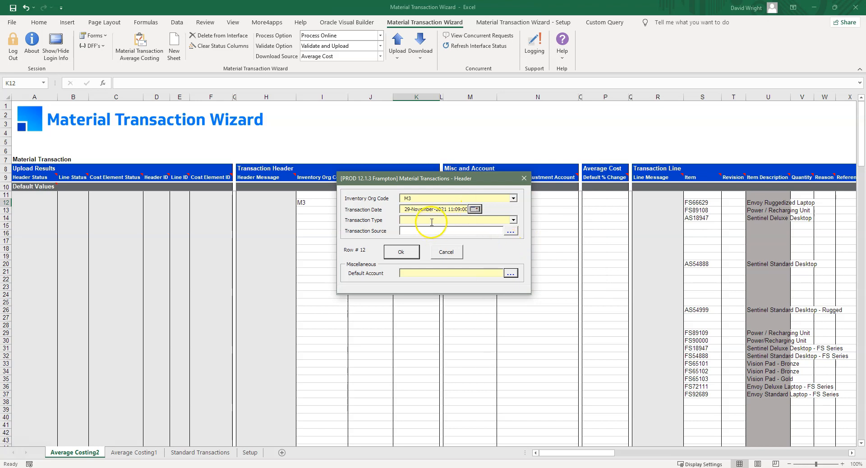
click(513, 221)
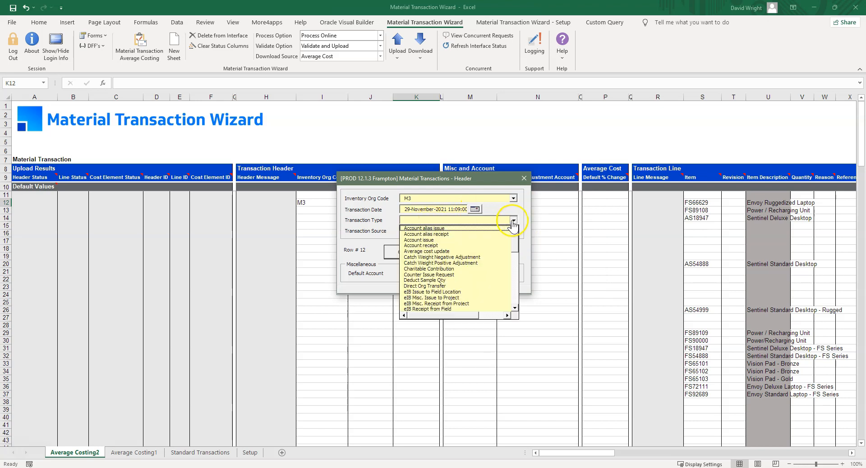
click(477, 252)
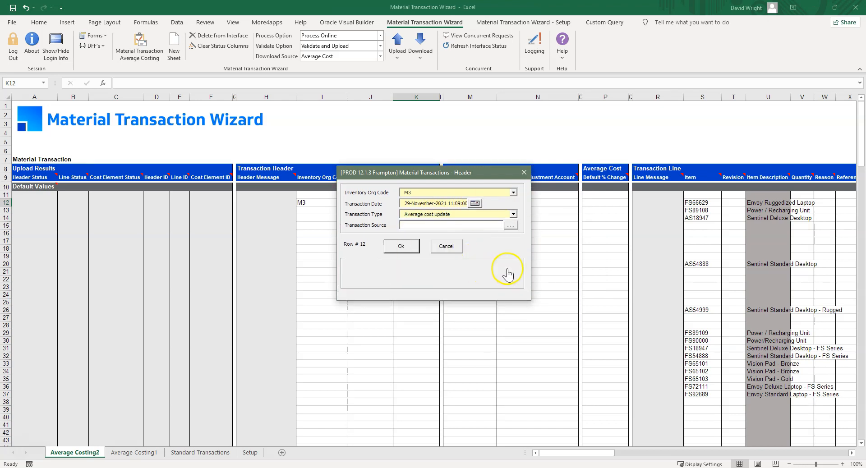
Fill the header's adjustment account using the overhead absorption variance alias and save the header to row 12
click(507, 270)
click(357, 182)
click(467, 201)
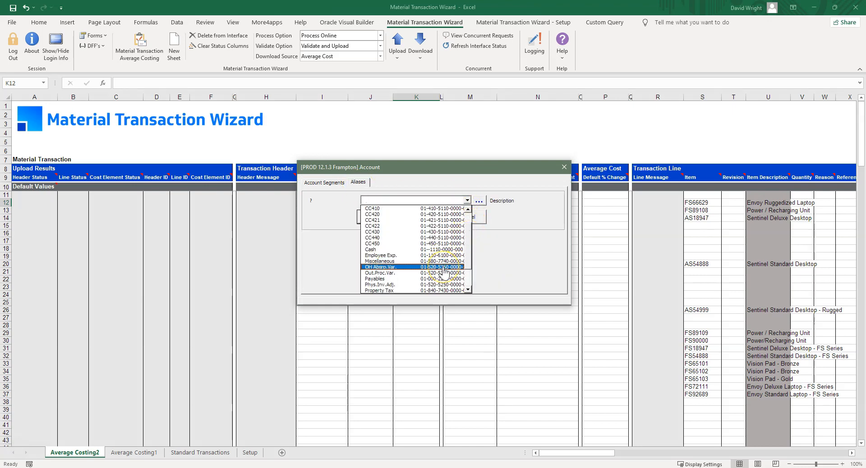
click(444, 268)
click(331, 185)
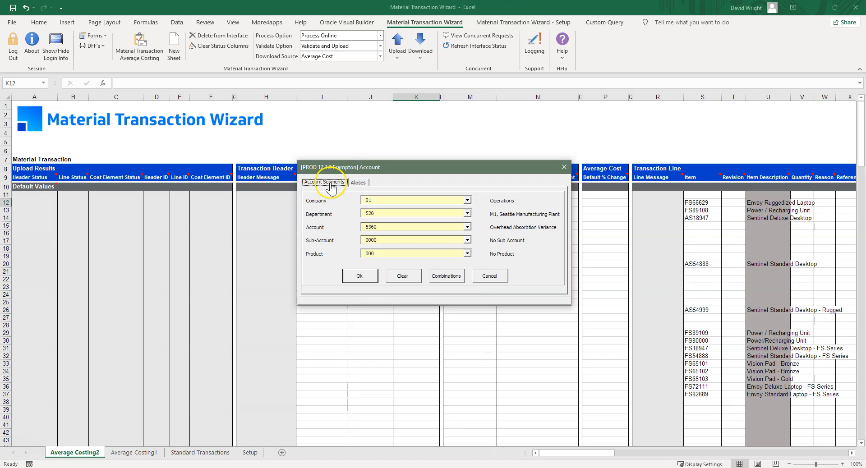
click(360, 276)
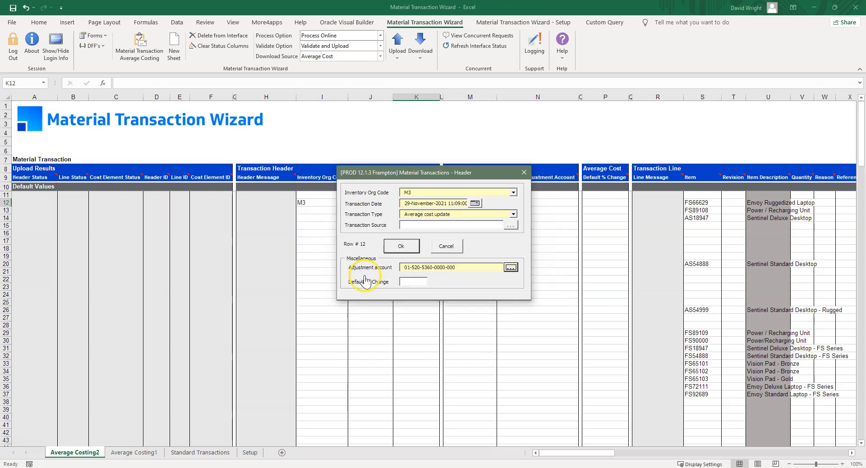
click(405, 246)
Clear the element level, cost element and current element value entries in cells BA12 to BC18
drag(598, 453, 809, 455)
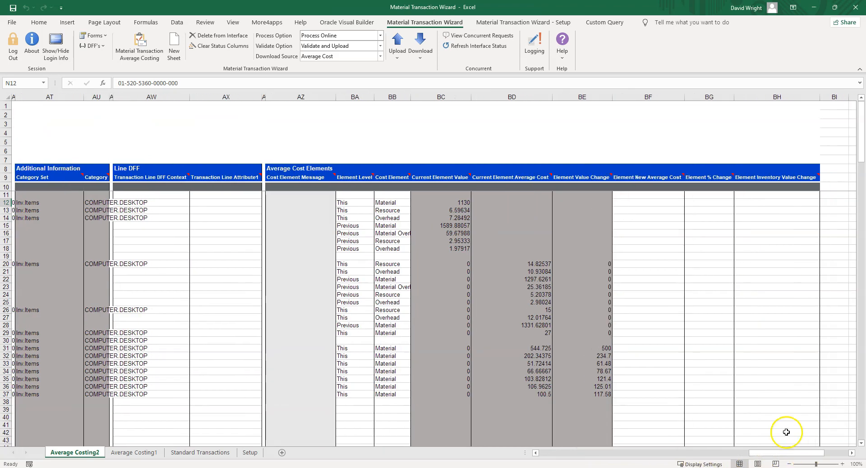
click(350, 202)
drag(352, 204, 416, 249)
key(Delete)
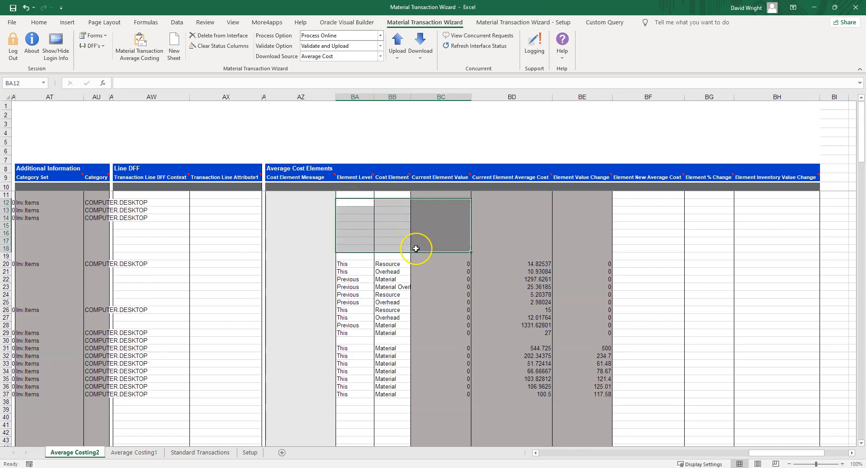
Enter 15 as the New Average Cost for the item in row 12
drag(752, 452, 679, 456)
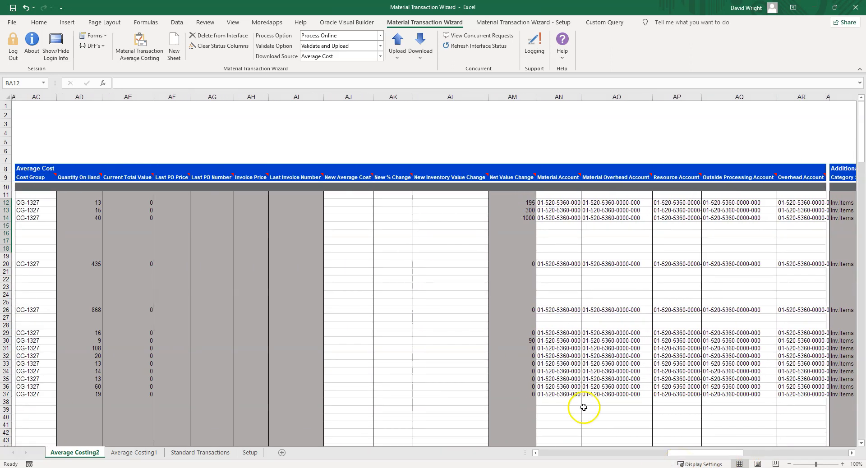
click(354, 203)
text(15)
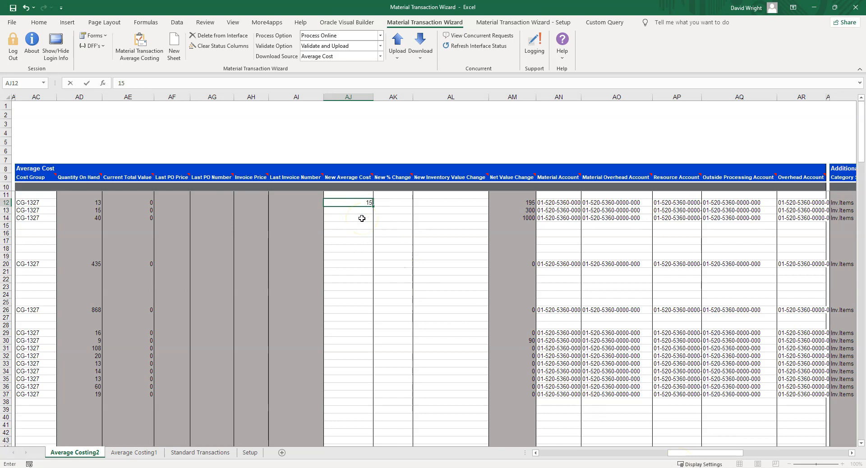
key(Return)
Enter a New % Change of 10 for the items in rows 13 and 14
click(383, 213)
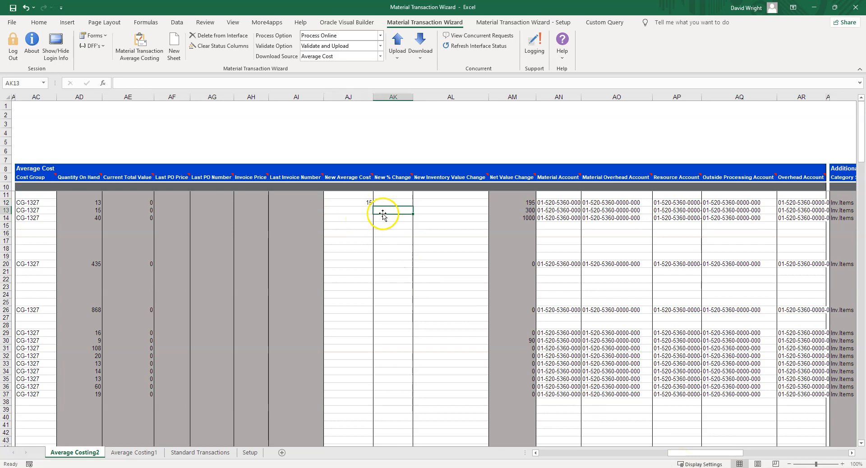
text(10)
key(Return)
text(10)
key(Return)
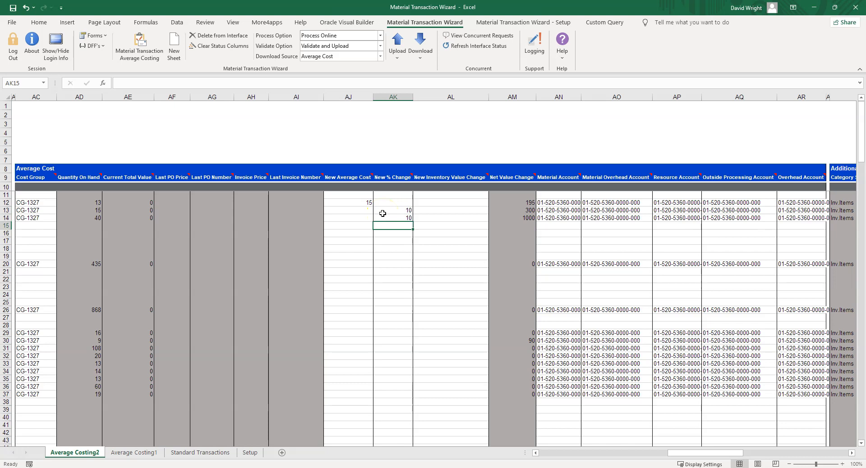
Enter 15 as the Element New Average Cost in row 20 and 10 as the Element % Change in row 21
drag(682, 453, 768, 454)
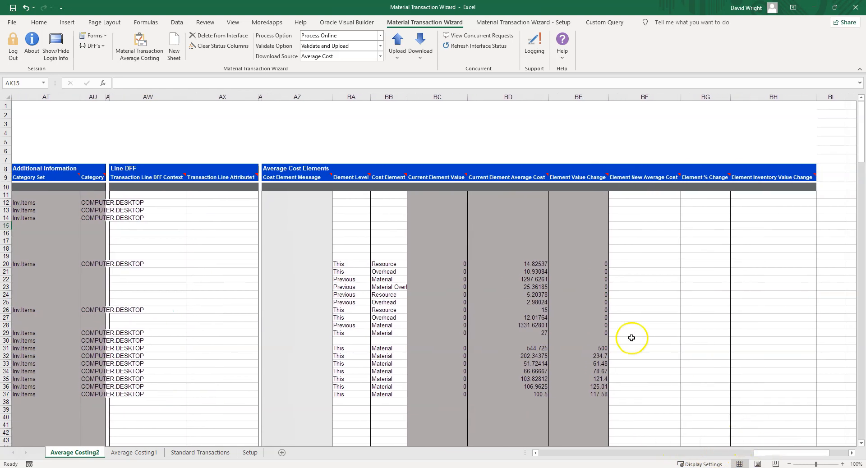
click(621, 265)
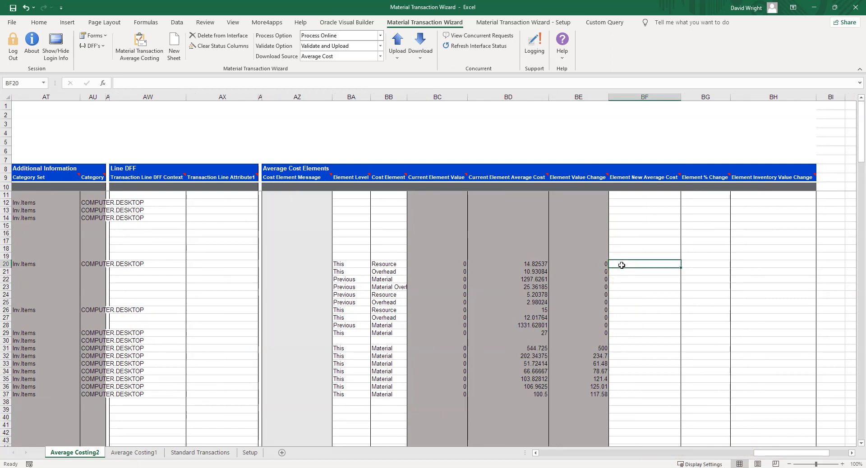
text(15)
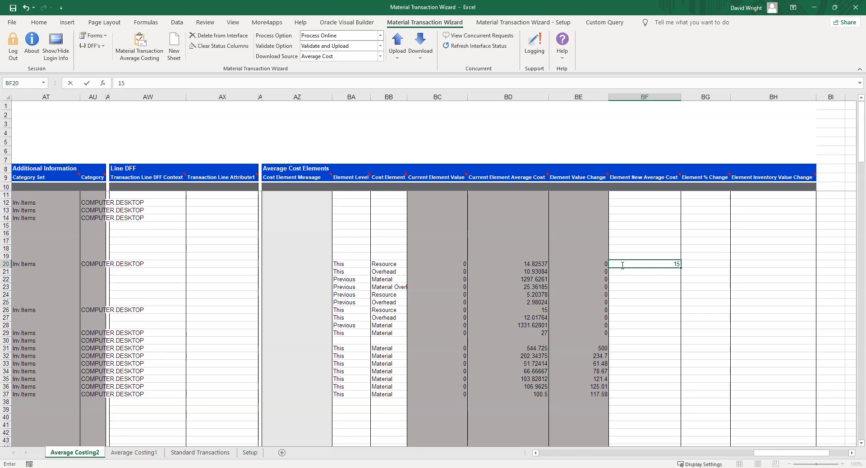
key(Return)
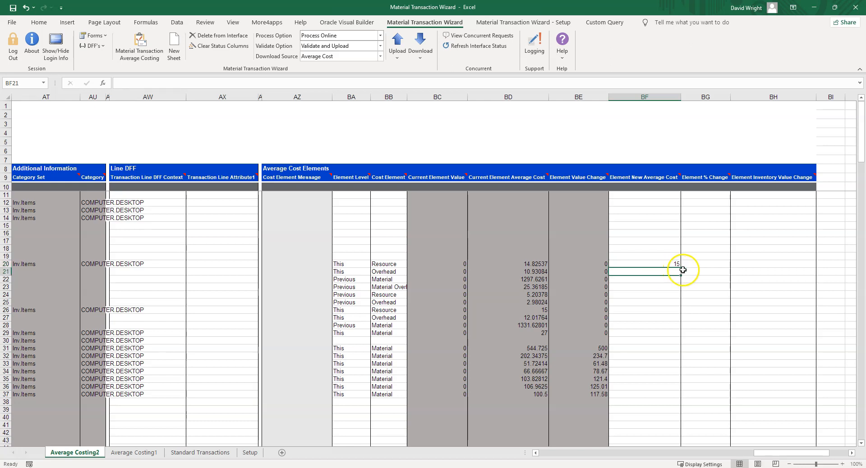
click(706, 271)
text(10)
key(Return)
Enter the formula =BD31*1.1+10 as the Element New Average Cost in BF31 and fill it down to BF37
click(646, 351)
text(=)
click(535, 348)
text(*1.1+10)
key(Return)
click(663, 348)
drag(680, 352, 680, 396)
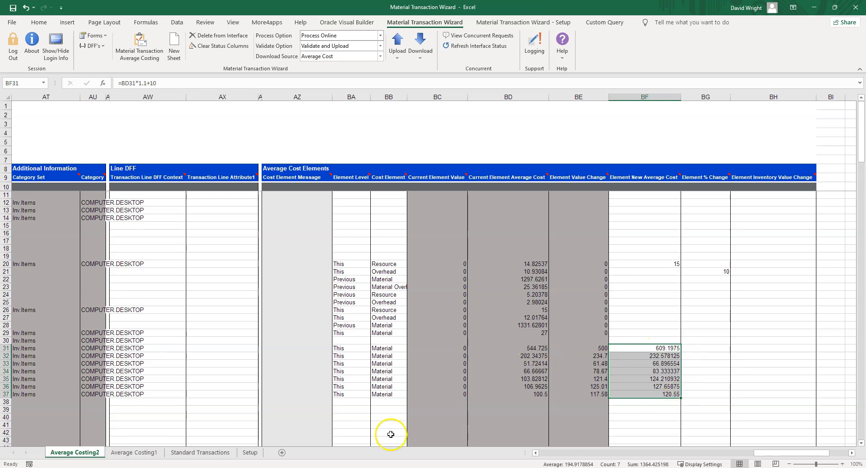
Add a cost element in row 38 through its form, with level This, element Material Overhead and new average cost 8
click(351, 404)
double_click(352, 403)
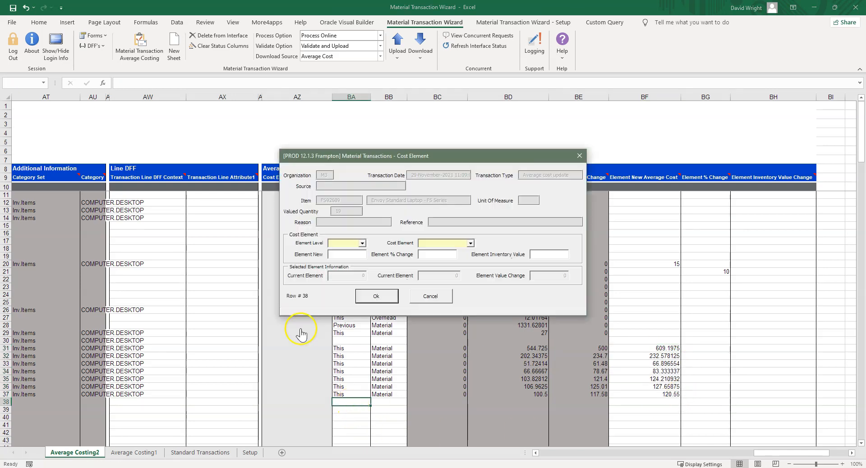
click(362, 244)
click(358, 257)
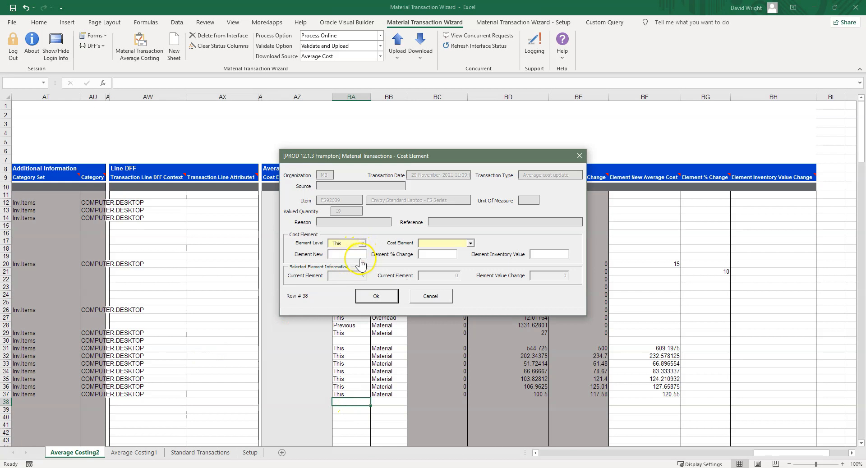
click(471, 244)
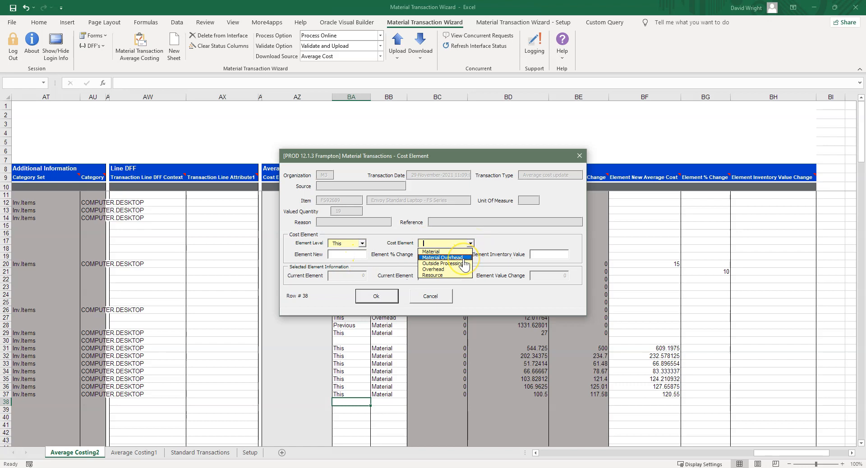
click(464, 258)
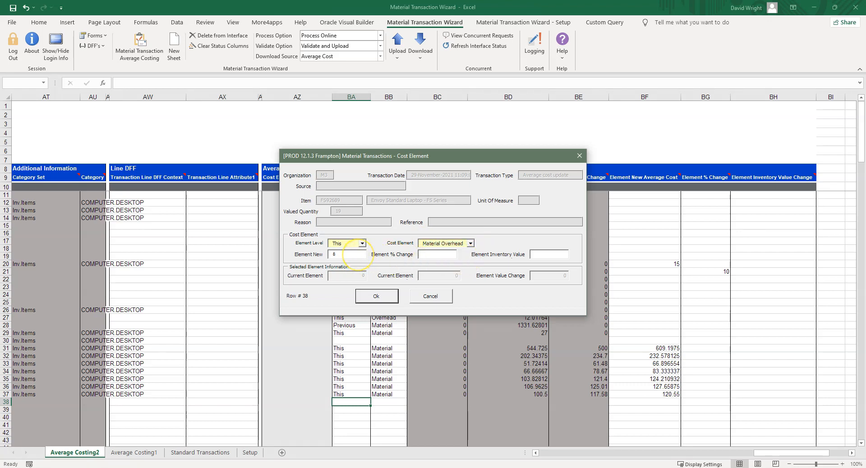
click(376, 296)
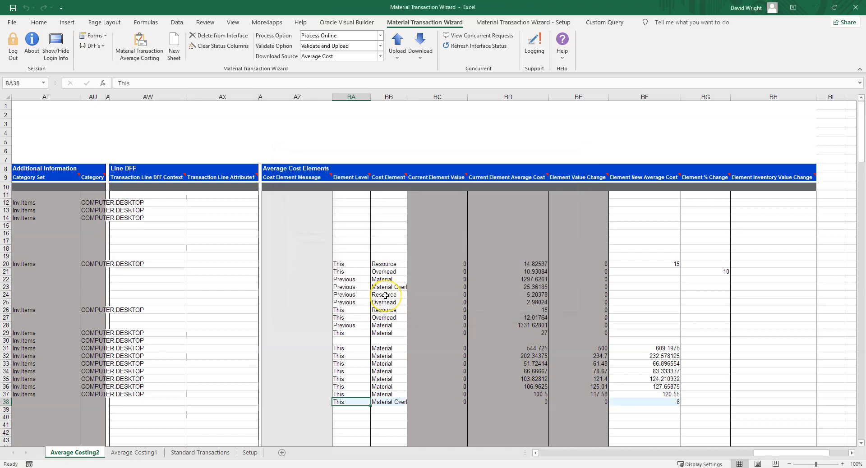
Check the process and validation options, then upload the average cost updates using Process Online with Validate and Upload
drag(763, 453, 543, 460)
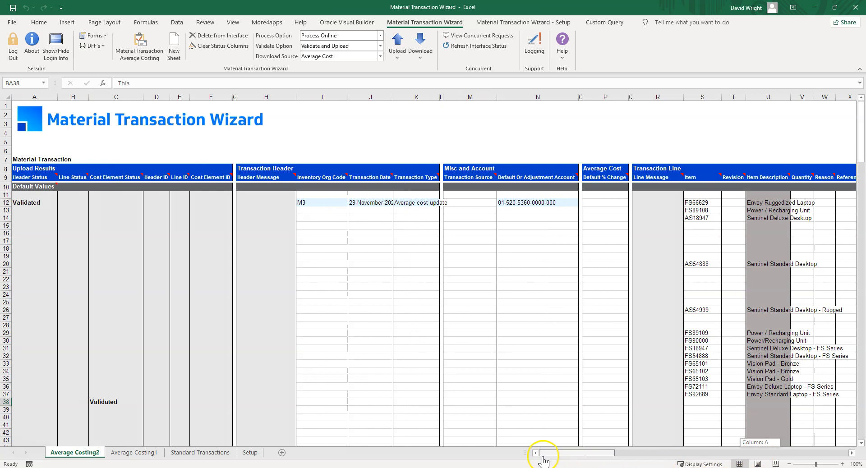
click(381, 204)
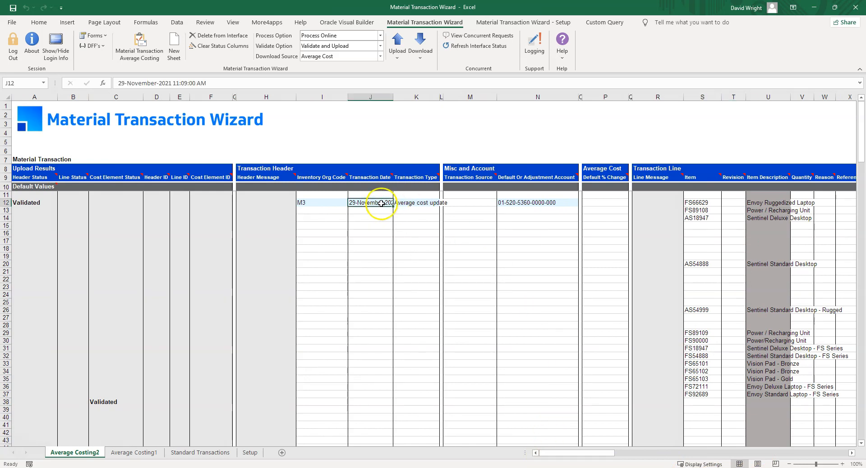
click(380, 40)
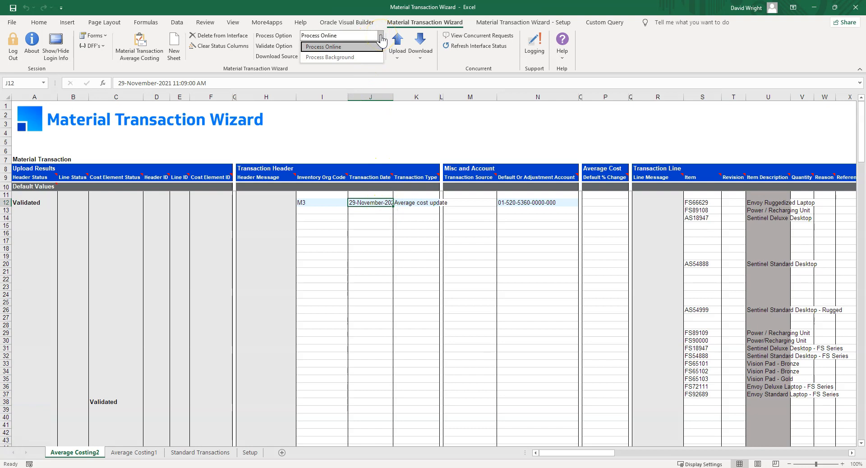
click(381, 47)
click(381, 46)
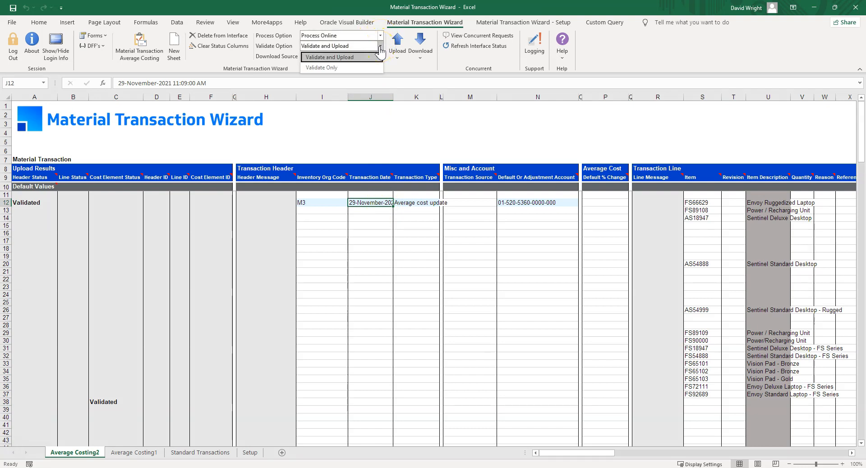
click(380, 47)
click(397, 53)
click(411, 72)
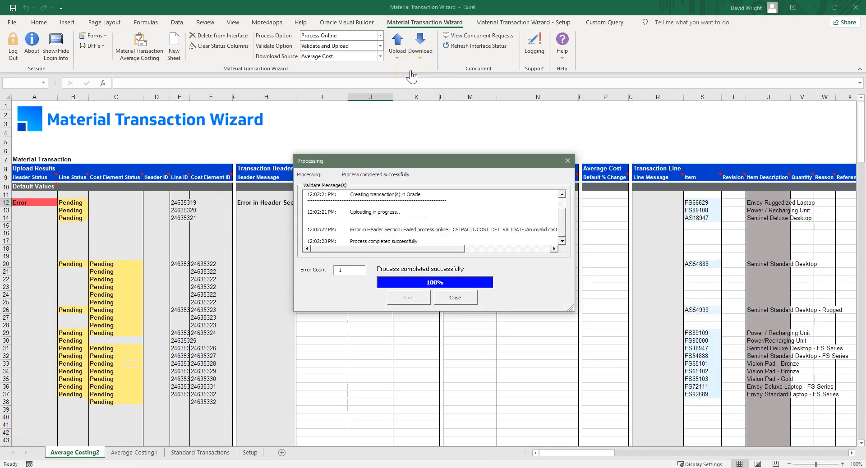
click(456, 298)
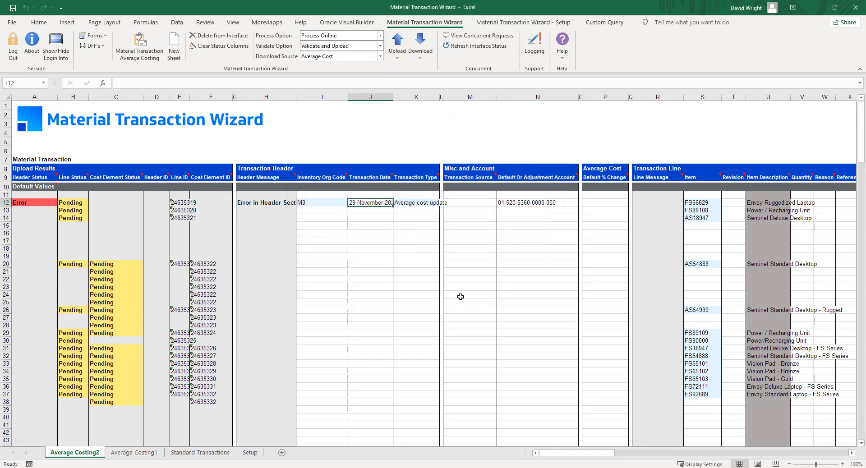
Refresh the interface status and read the header message in row 12 and the line message in row 30
click(287, 204)
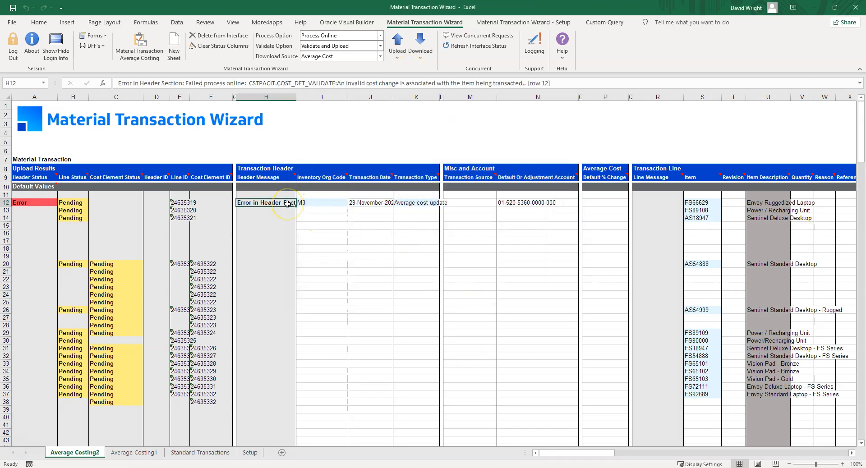
click(453, 47)
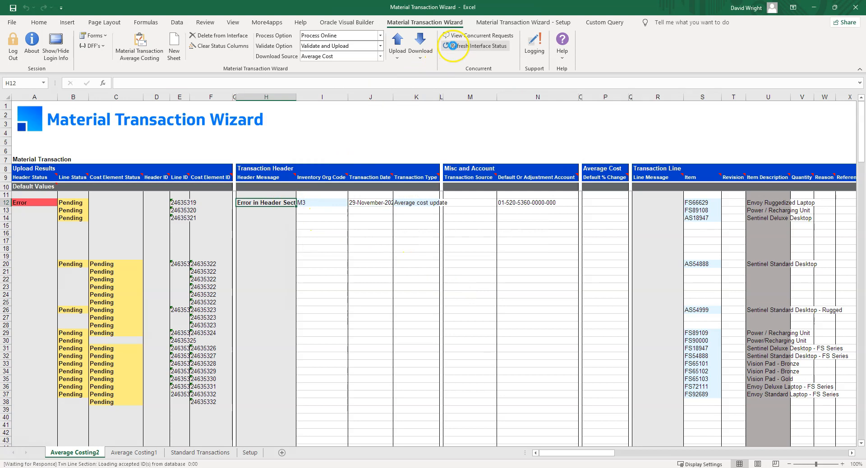
click(665, 342)
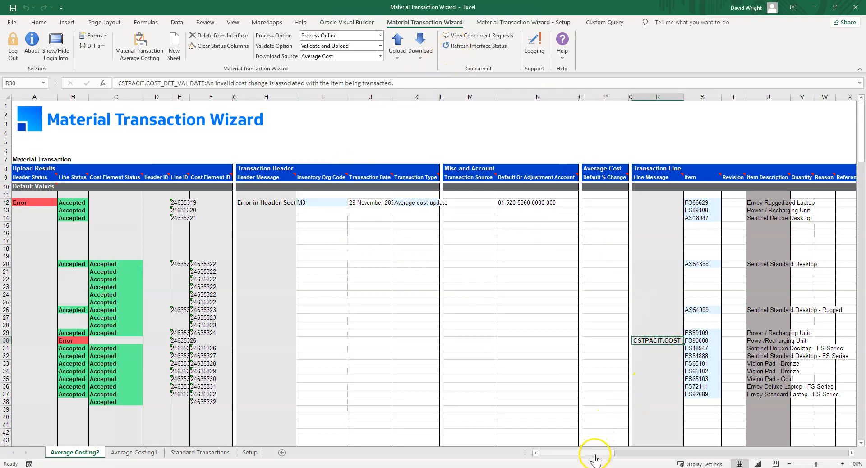
Enter 14.95 as the New Average Cost for item FS90000 in row 30
drag(594, 459, 666, 458)
click(417, 342)
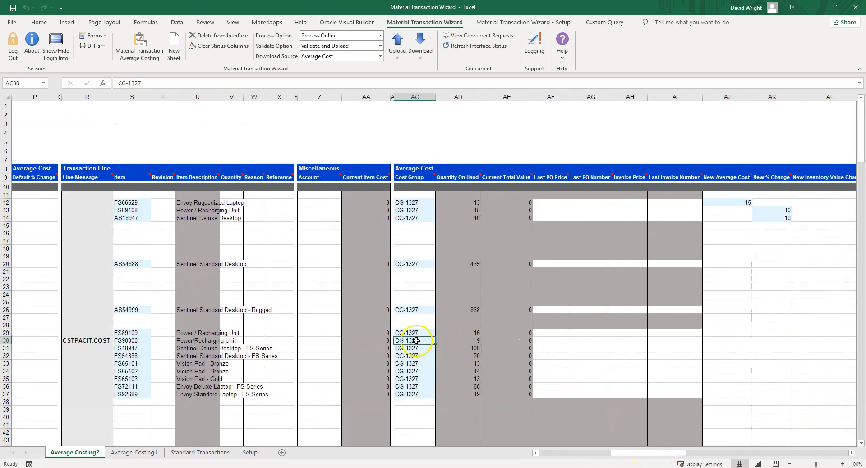
click(714, 341)
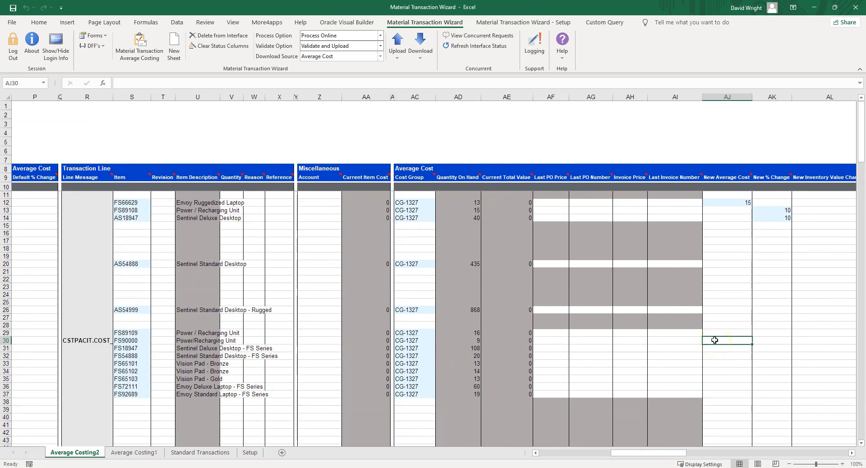
text(14.95)
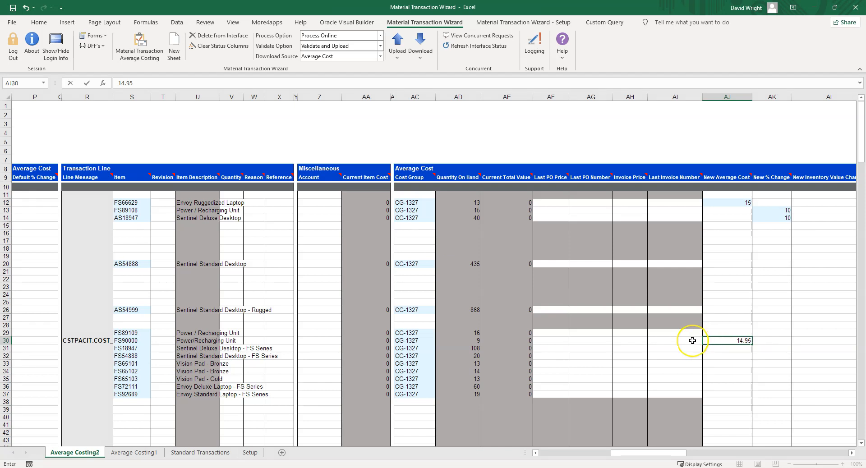
click(692, 341)
Upload the sheet again with the corrected item cost and refresh the interface status for the header and lines
click(397, 54)
click(413, 72)
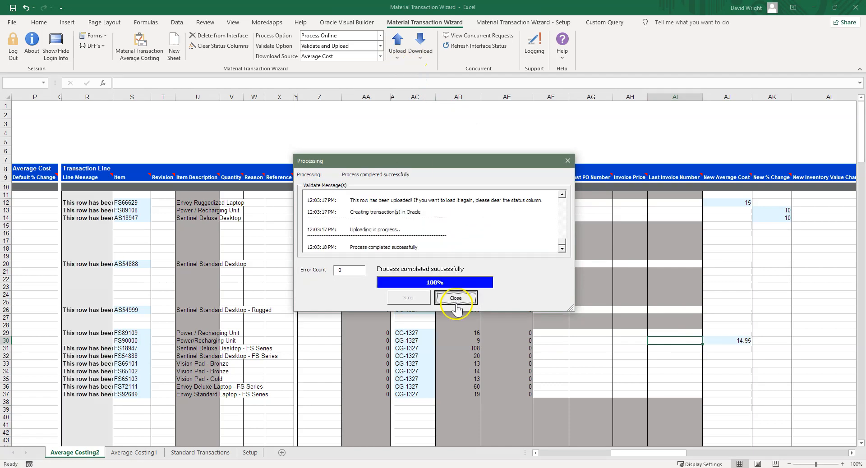
click(455, 298)
drag(629, 453, 558, 462)
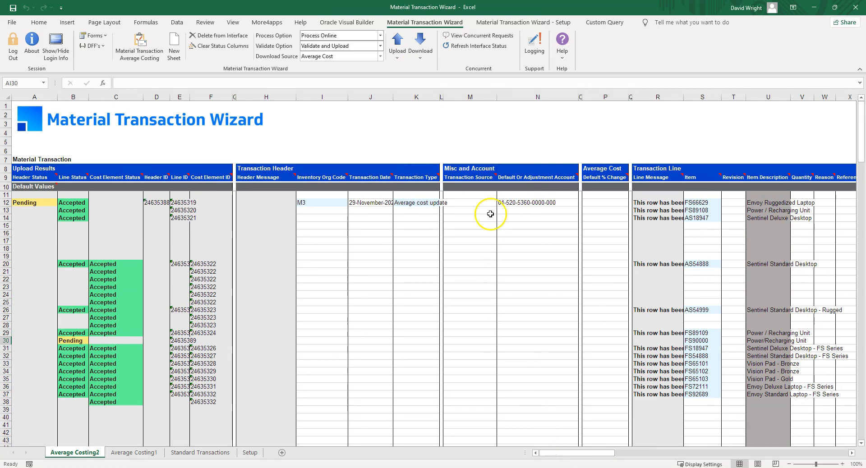
click(455, 46)
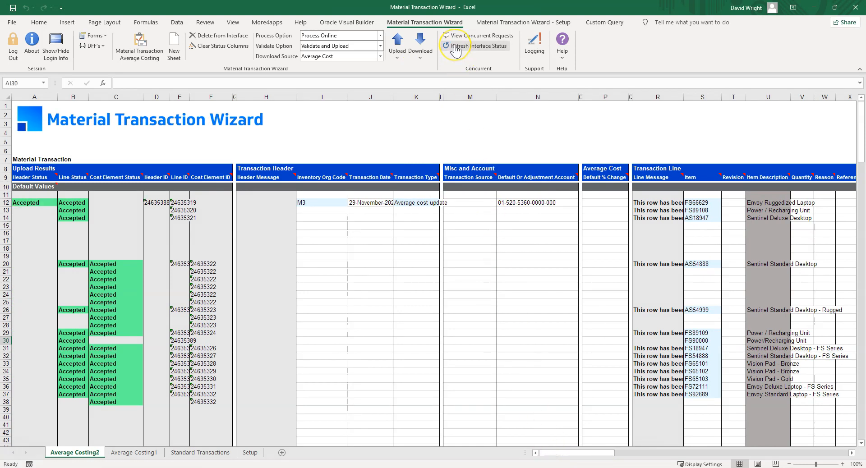